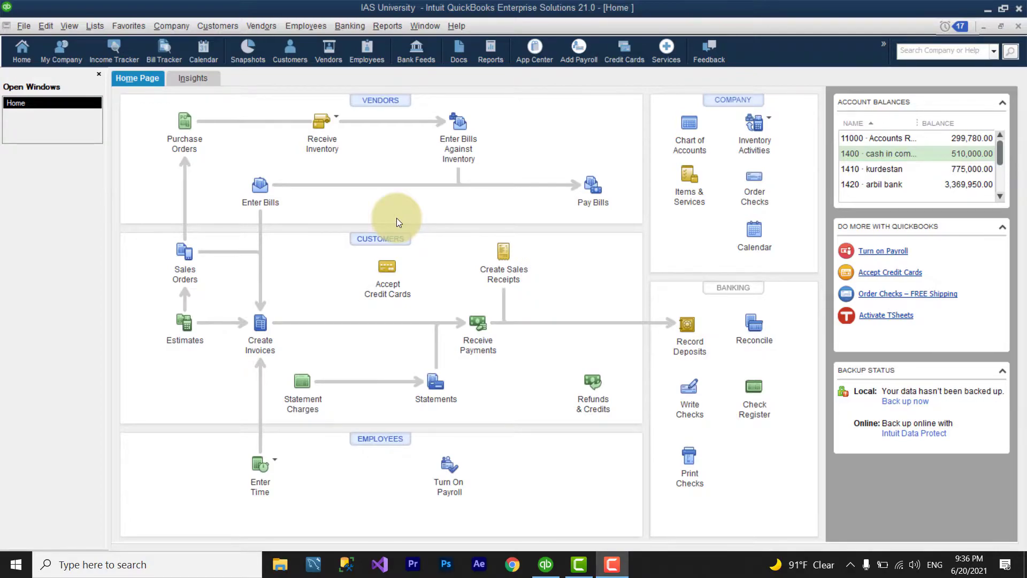
Start a new invoice for the customer with an available estimate, and base it on the estimate dated 06/13/2021.
left_click(253, 325)
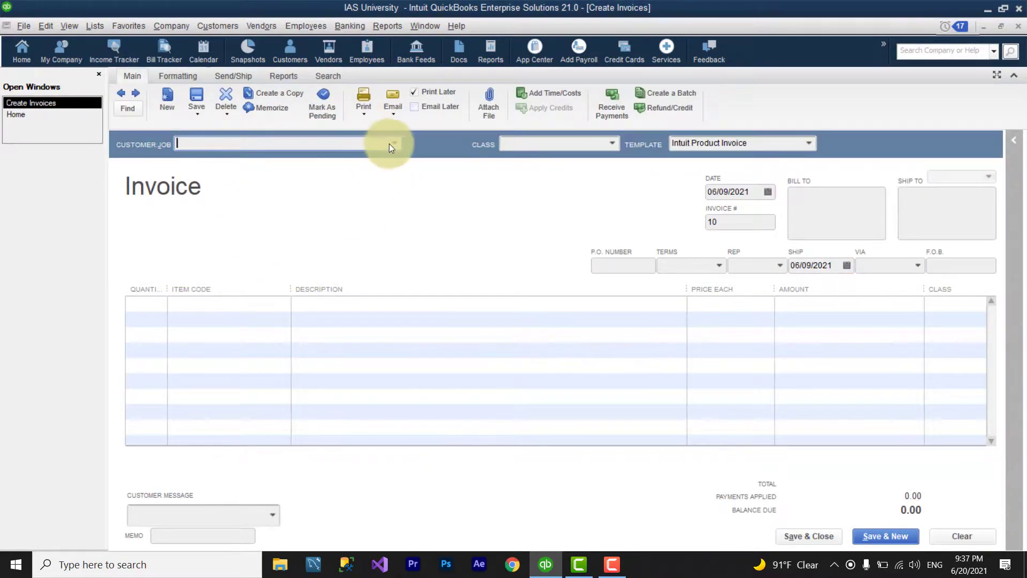
left_click(395, 143)
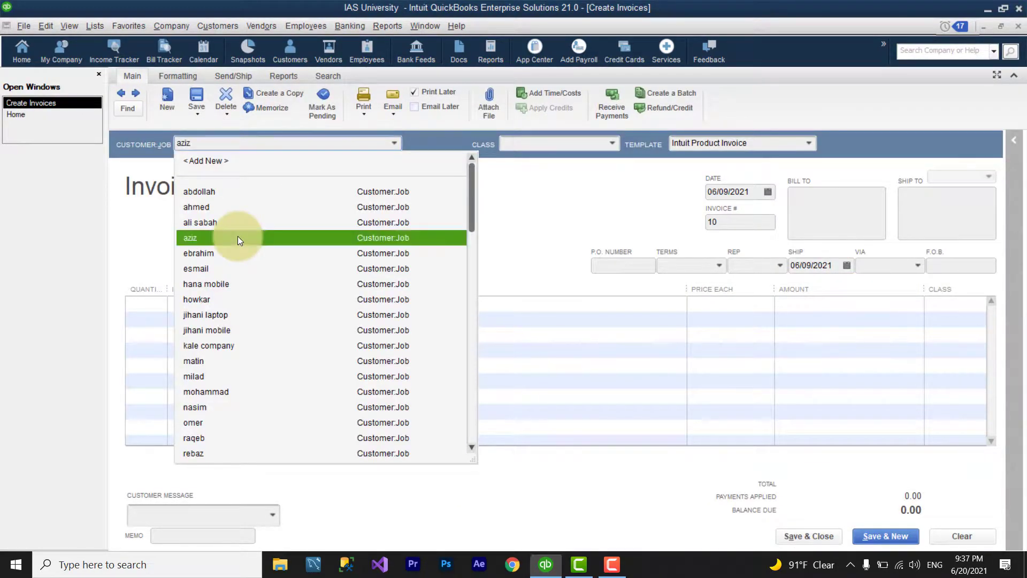
left_click(238, 239)
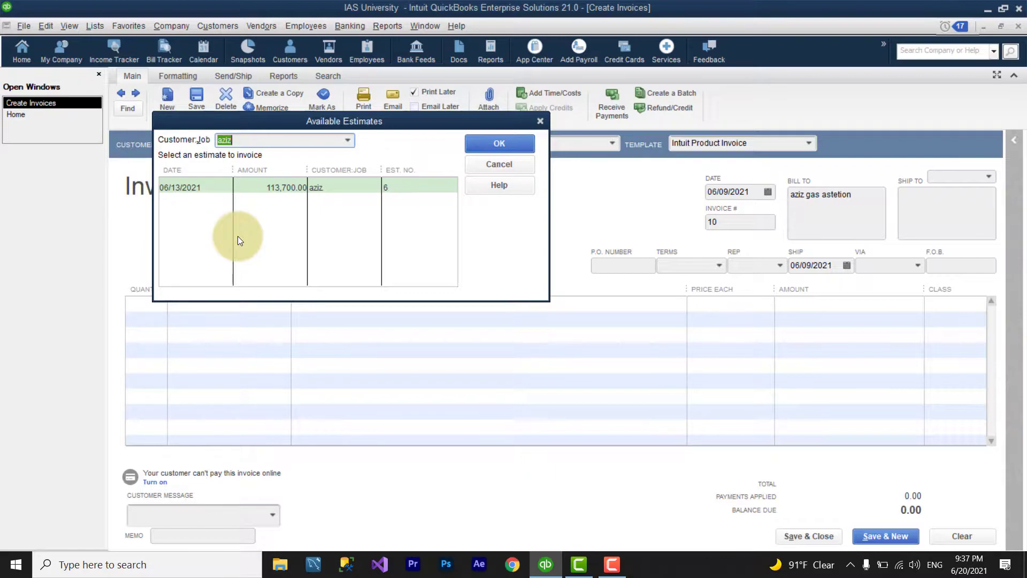
left_click(300, 185)
left_click(491, 143)
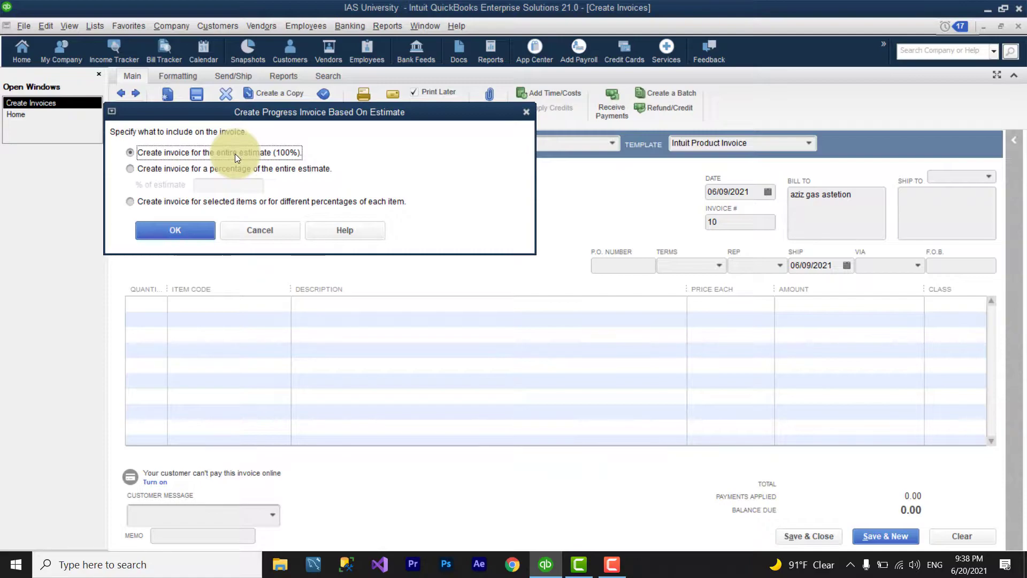
Choose to create the progress invoice for selected items or for different percentages of each item.
left_click(168, 170)
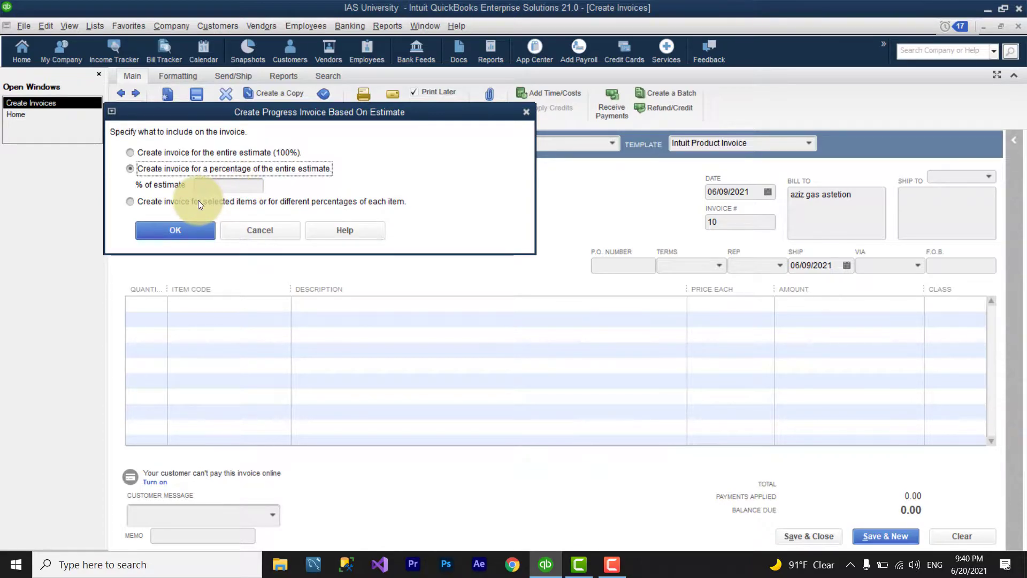
left_click(146, 203)
left_click(179, 228)
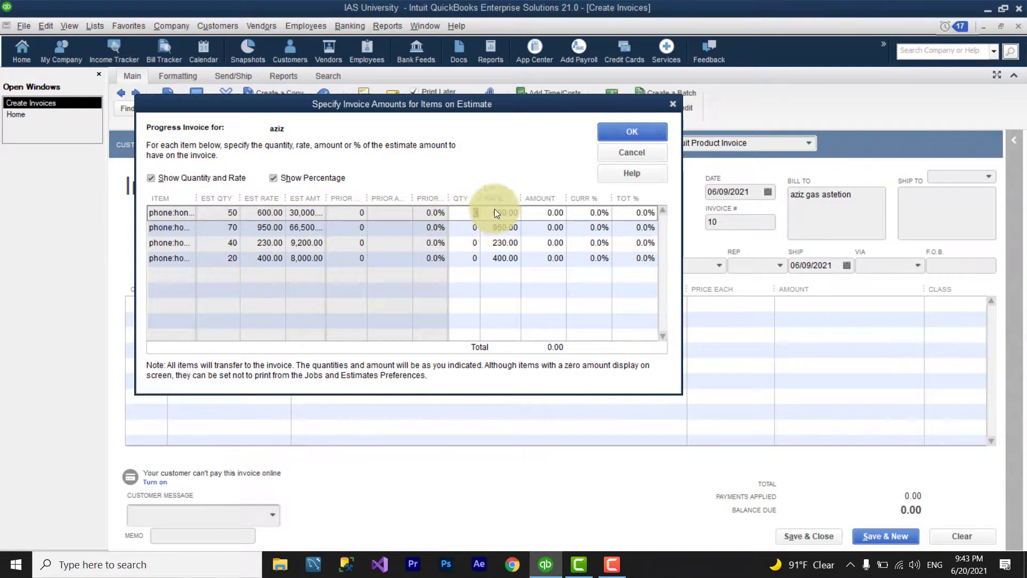
Set the four estimate items' invoice quantities to 30, 50, 15 and 10, transfer them to the invoice, and clear the form.
type("3")
key("Down")
type("5")
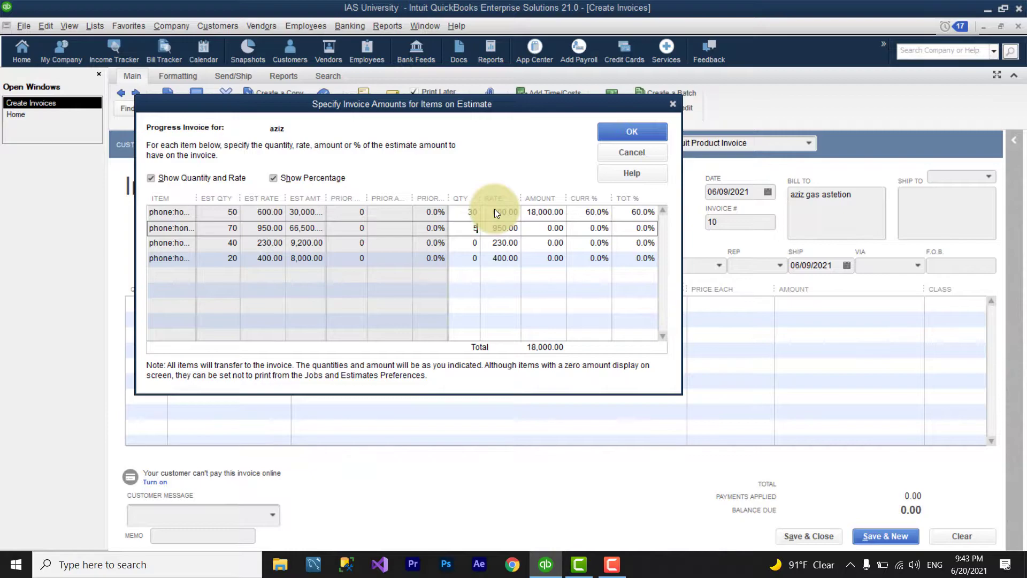
type("0")
key("Down")
type("15")
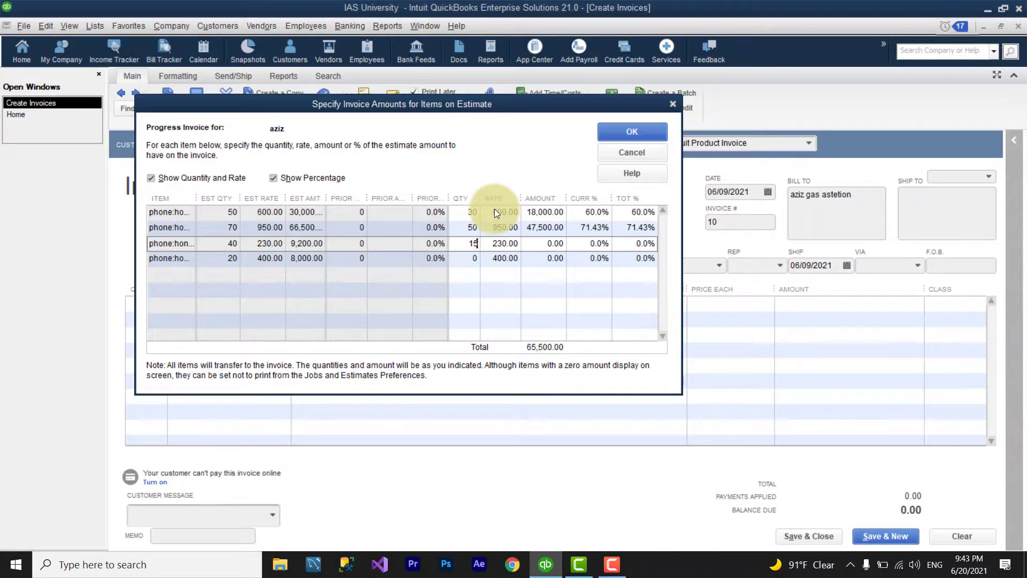
key("Down")
type("10")
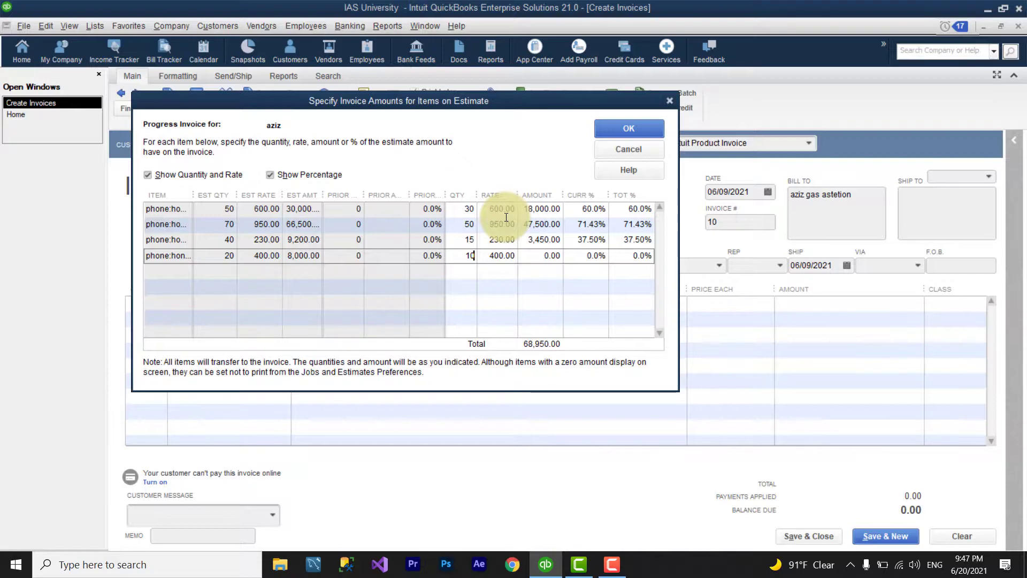
left_click(621, 126)
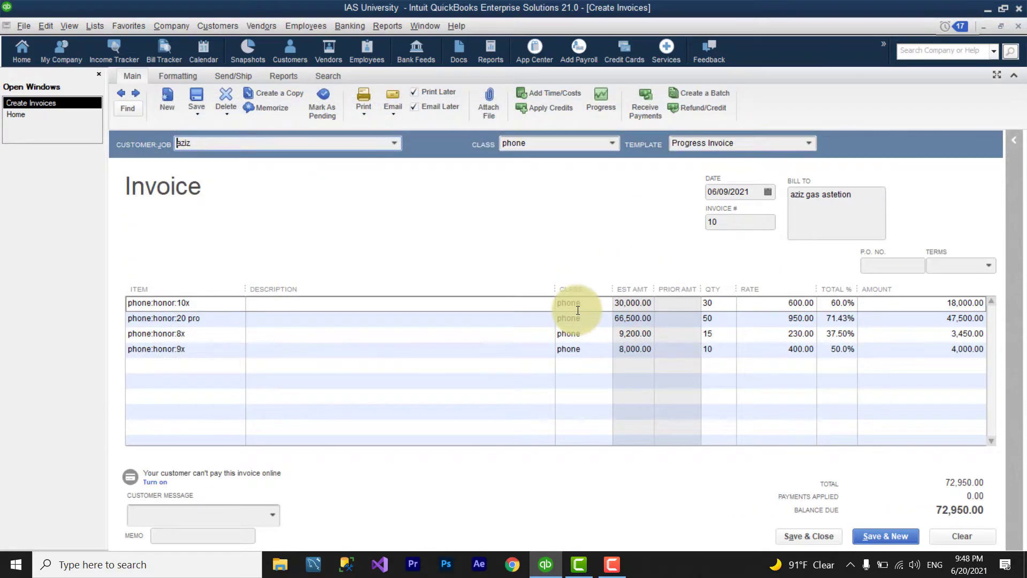
left_click(948, 530)
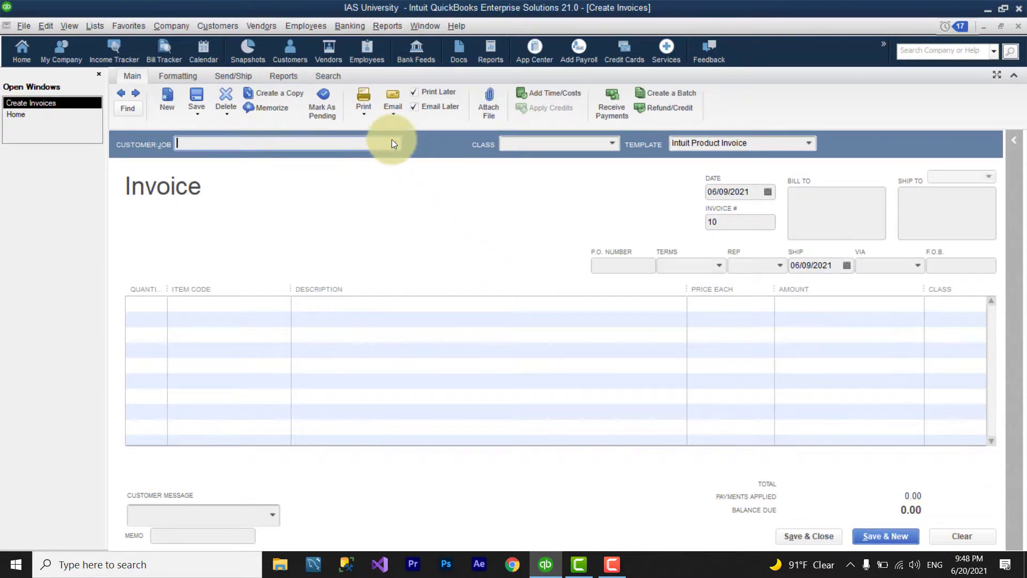
Select the customer for the blank invoice and set its class to laptop.
left_click(393, 143)
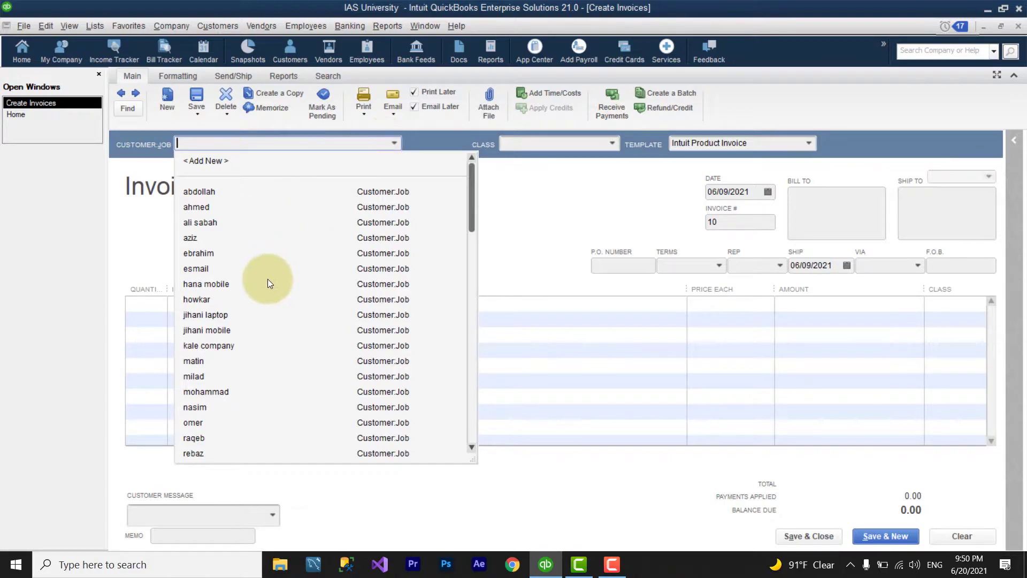
left_click(203, 376)
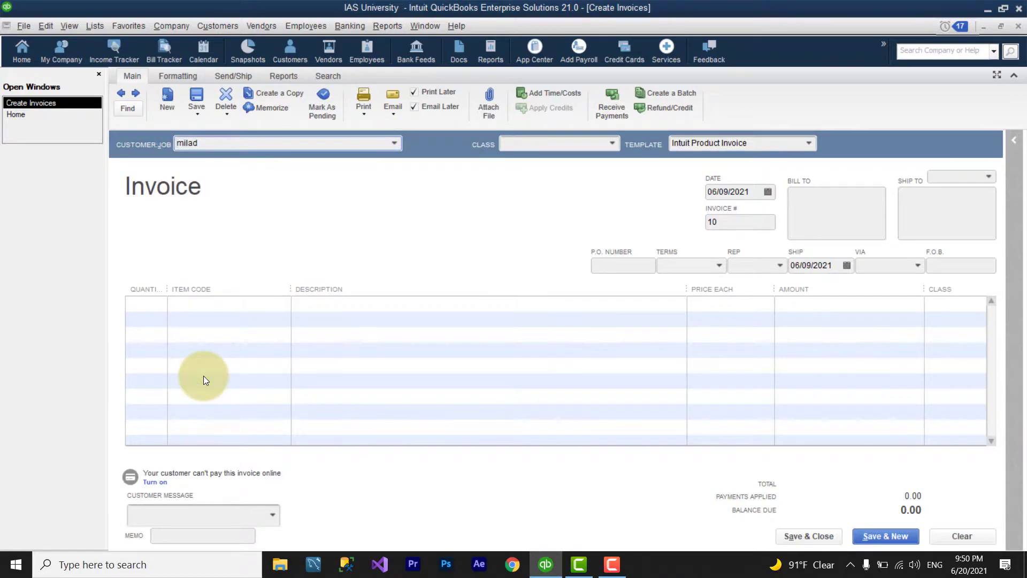
left_click(612, 141)
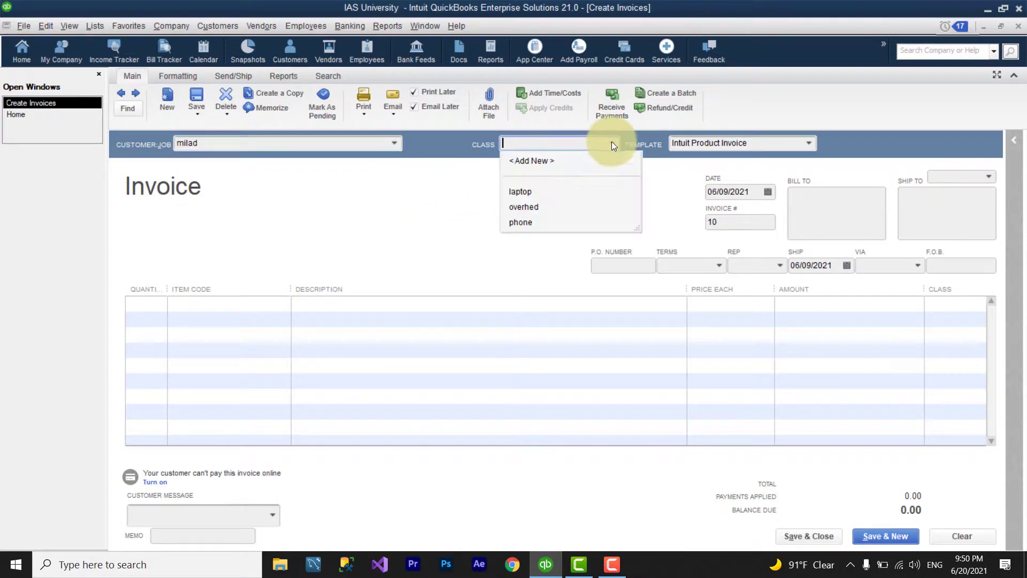
left_click(541, 194)
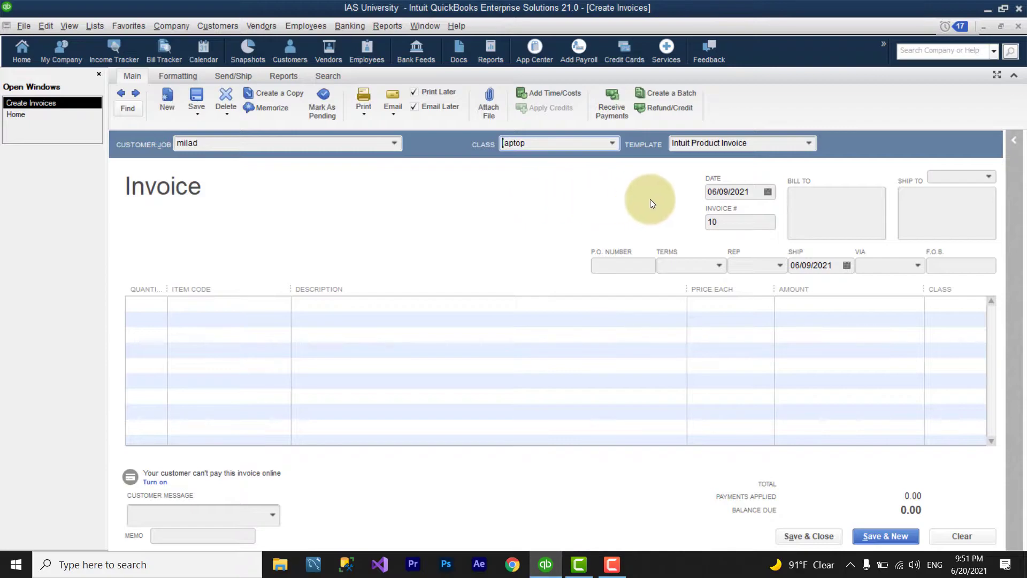
Set the invoice date to 06/09/2021 and the payment terms to 2% 10 Net 30.
left_click(768, 192)
left_click(772, 265)
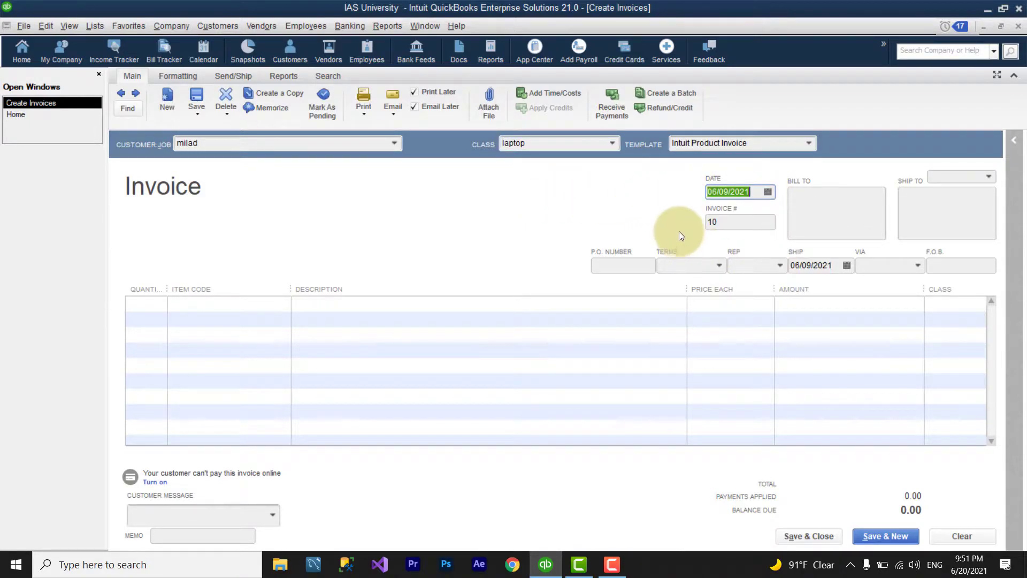
left_click(728, 222)
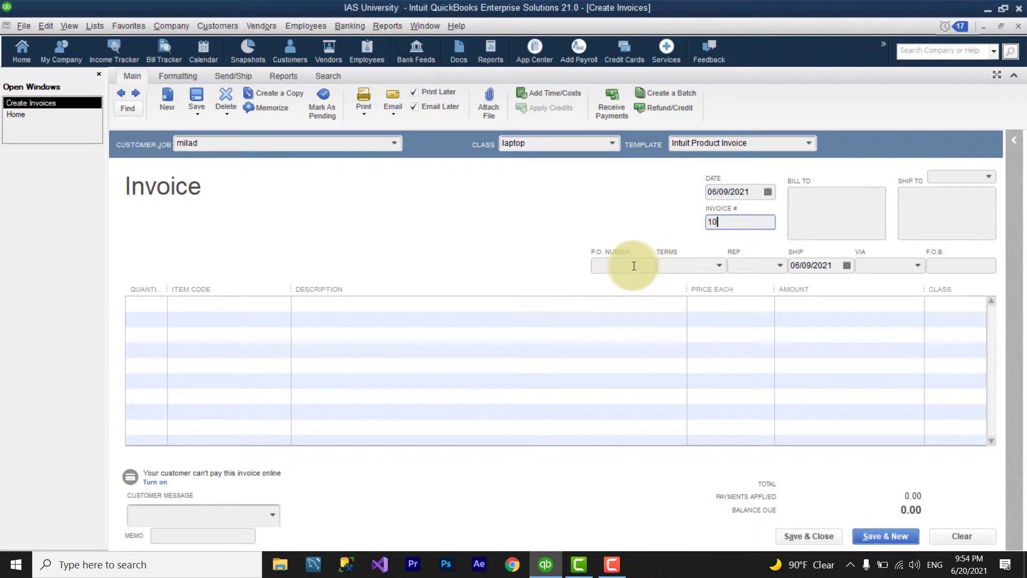
left_click(633, 266)
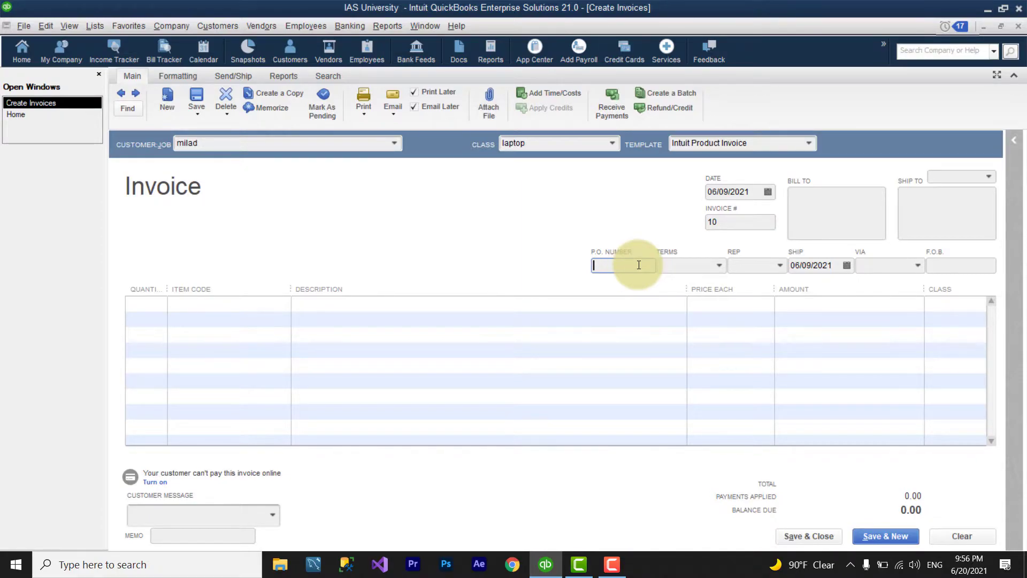
left_click(718, 264)
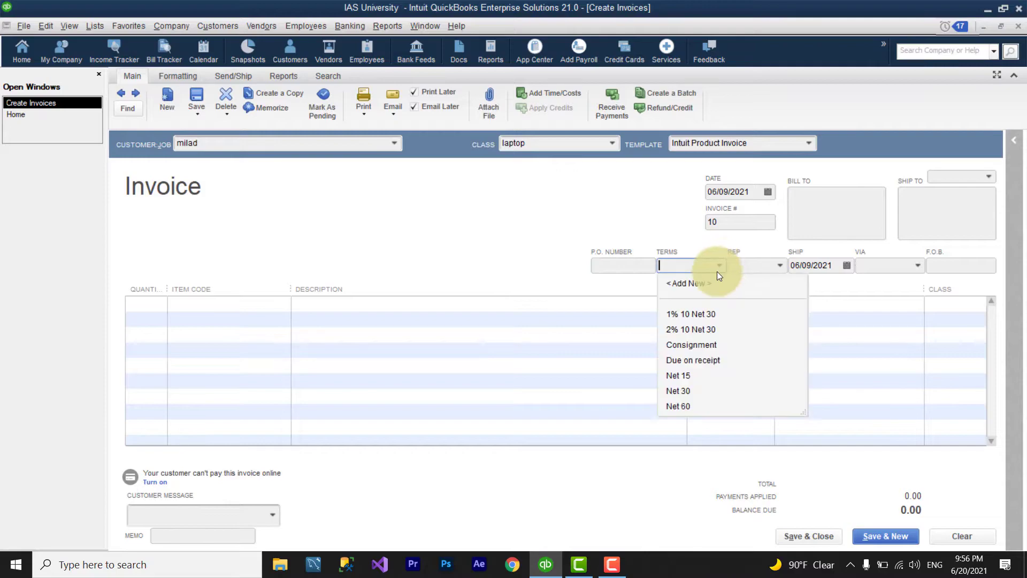
left_click(698, 328)
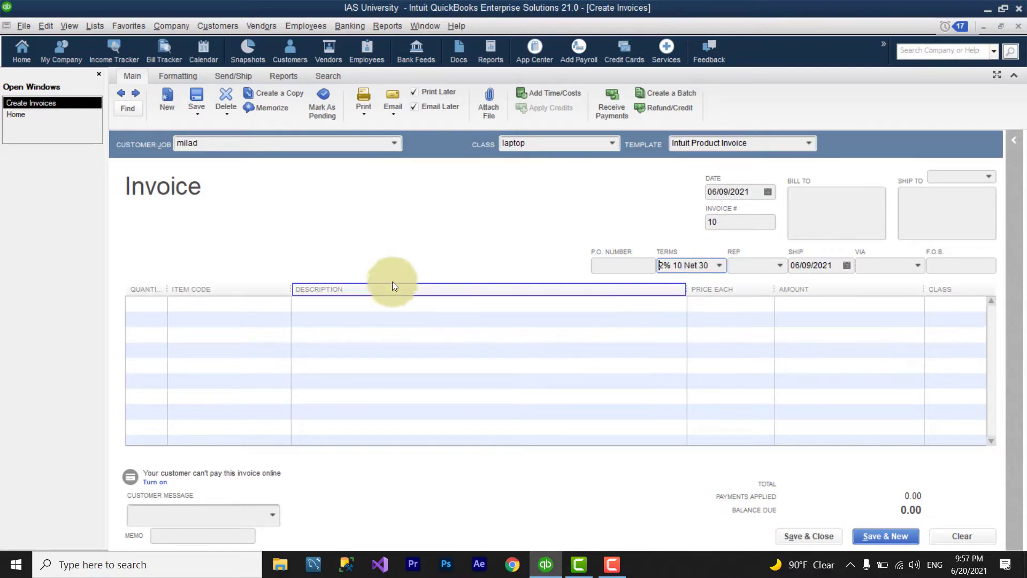
Add the lenovo core i7 laptop as the invoice's first line item.
left_click(284, 304)
left_click(283, 304)
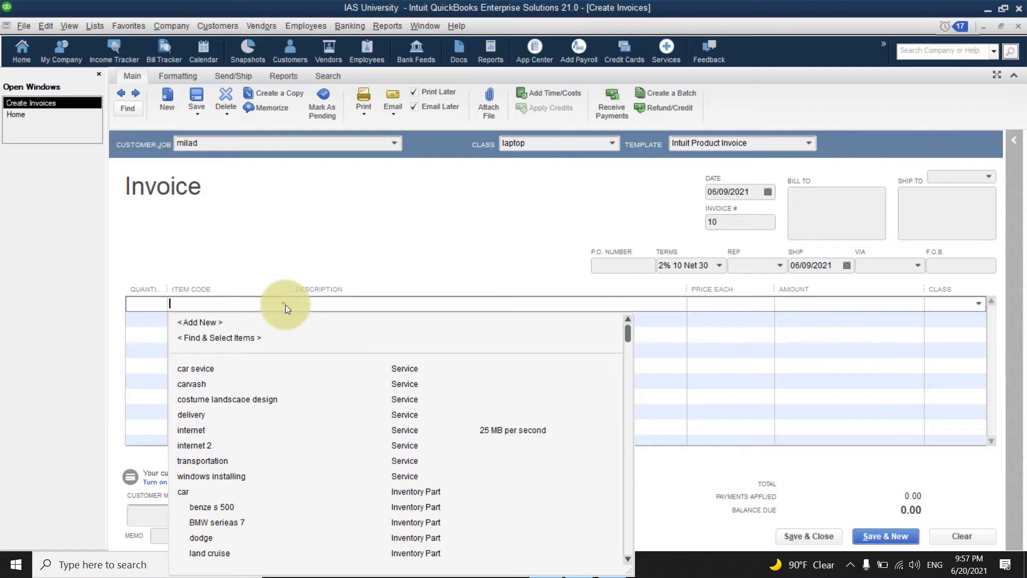
scroll(281, 409, "down", 10)
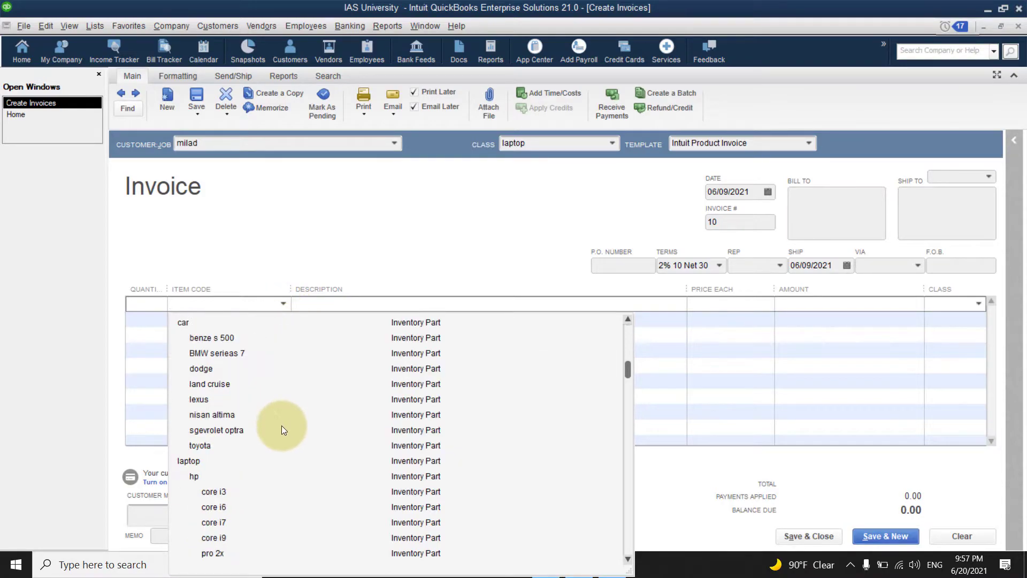
left_click(230, 428)
Add the rezer blade 15 advanced laptop as the invoice's second line item.
left_click(282, 320)
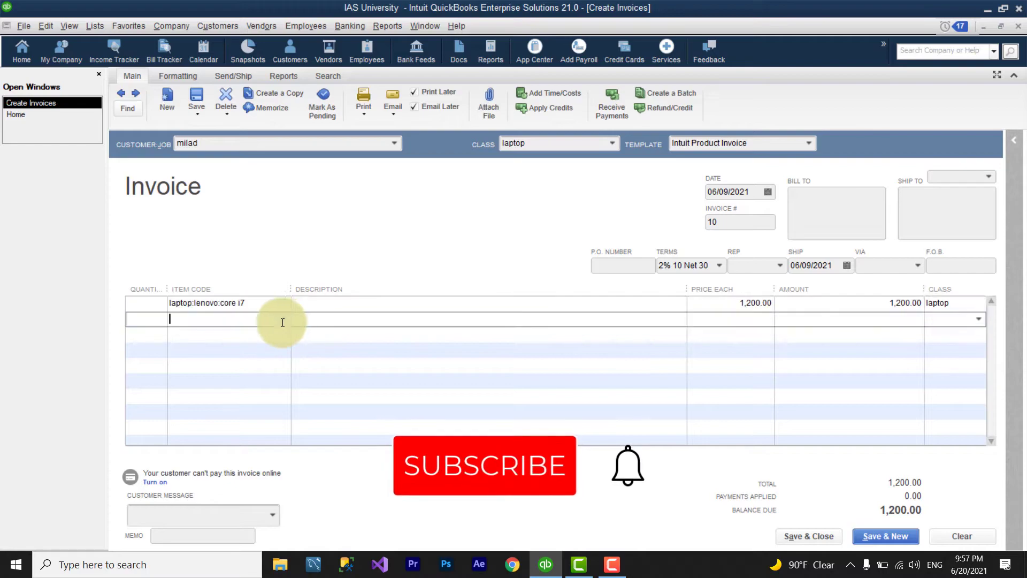
left_click(286, 322)
scroll(246, 465, "down", 5)
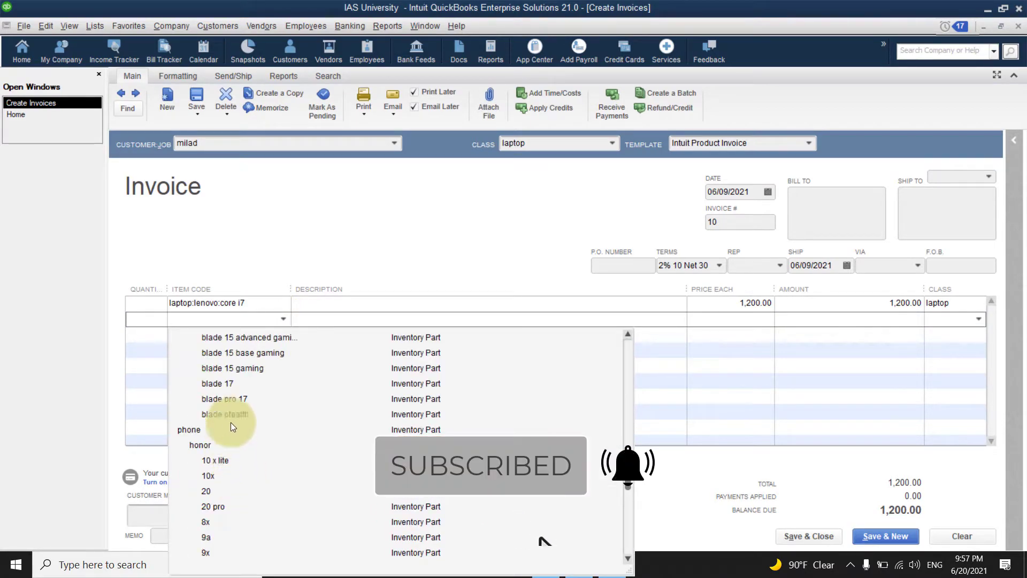
scroll(205, 459, "up", 4)
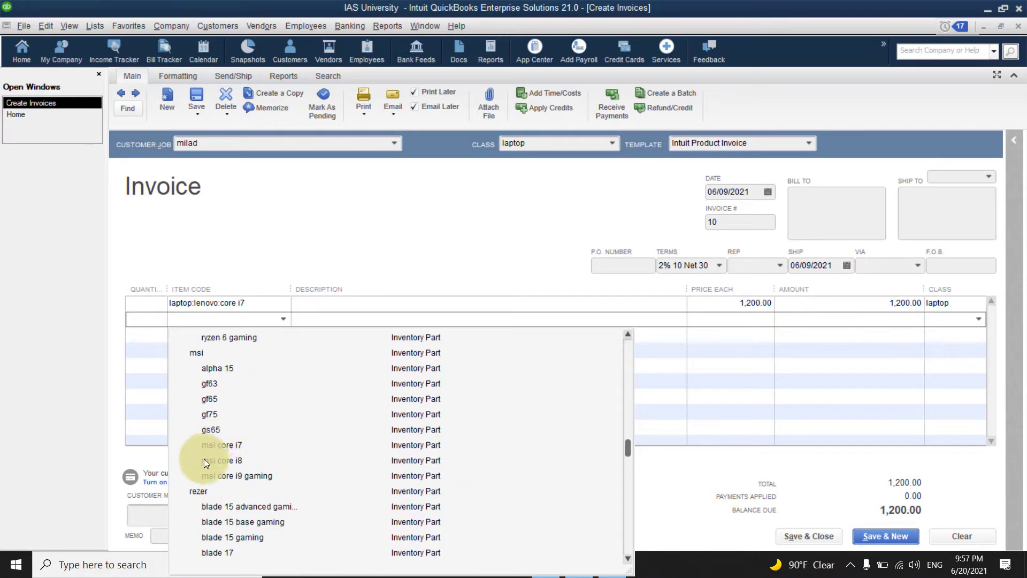
left_click(223, 513)
Add the msi gf75 laptop as the invoice's third line item.
left_click(292, 339)
left_click(284, 336)
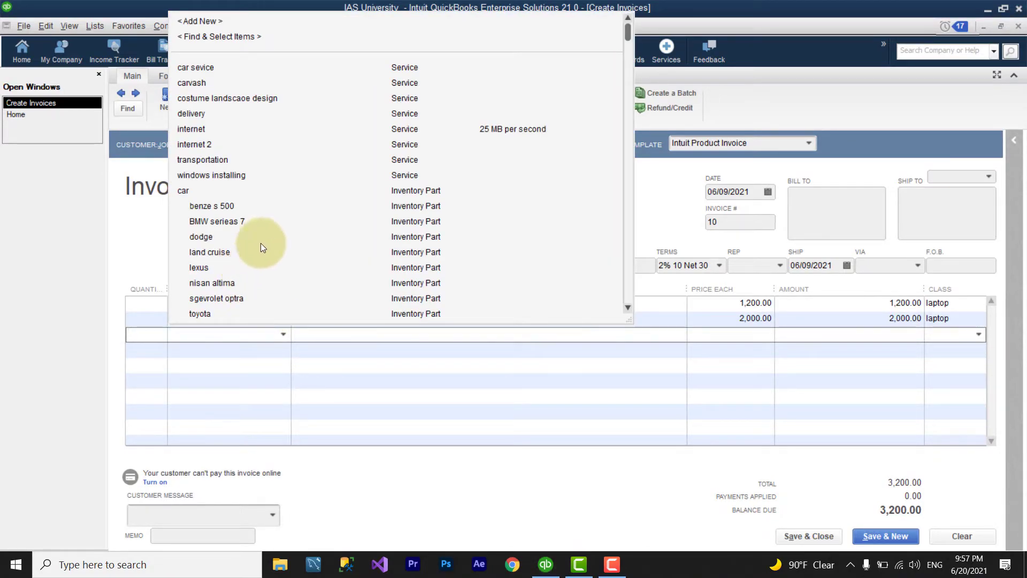
scroll(261, 243, "down", 10)
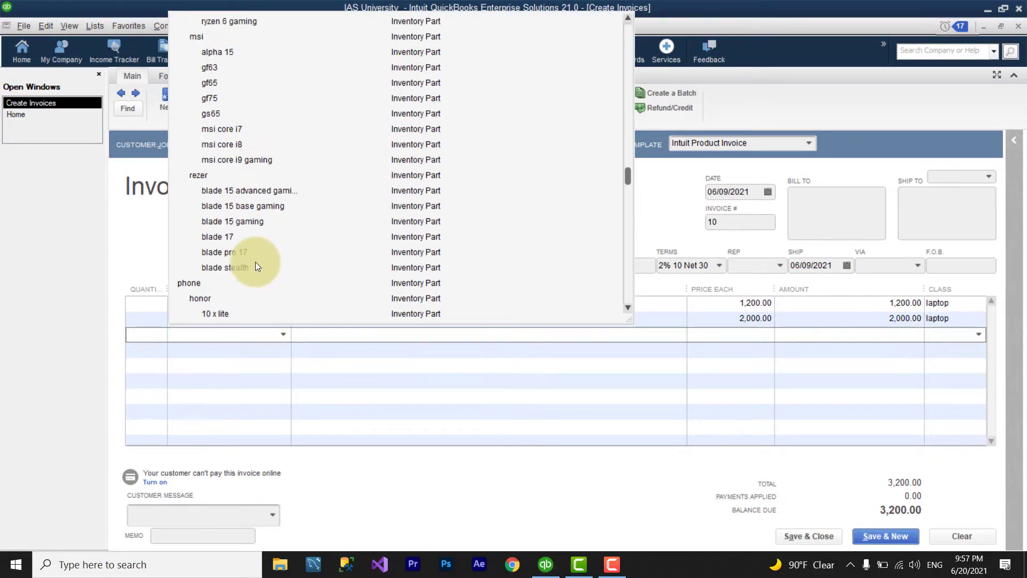
left_click(230, 98)
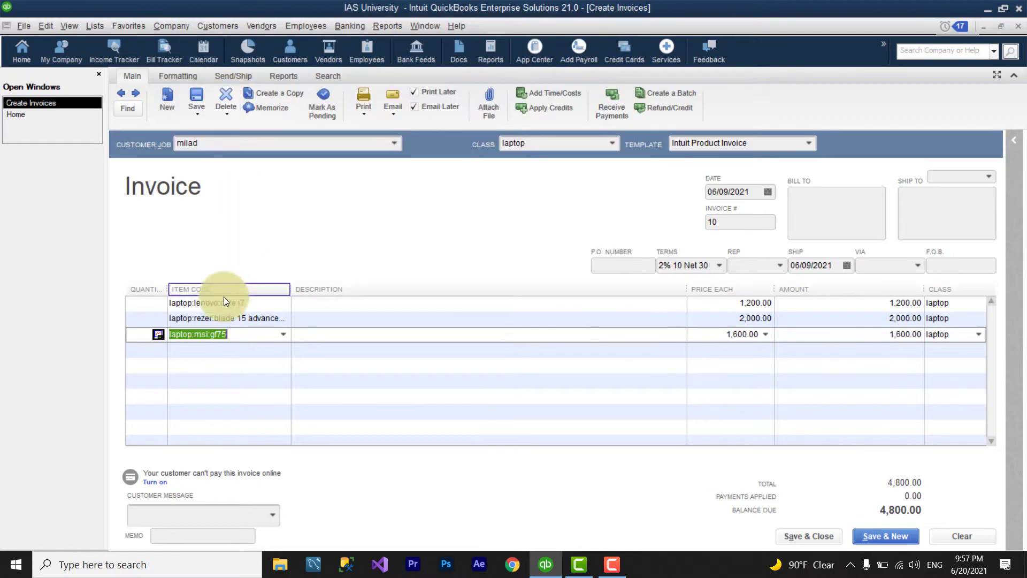
Set the quantities to 20 for lenovo core i7, 15 for rezer blade 15 advanced and 30 for msi gf75.
left_click(158, 304)
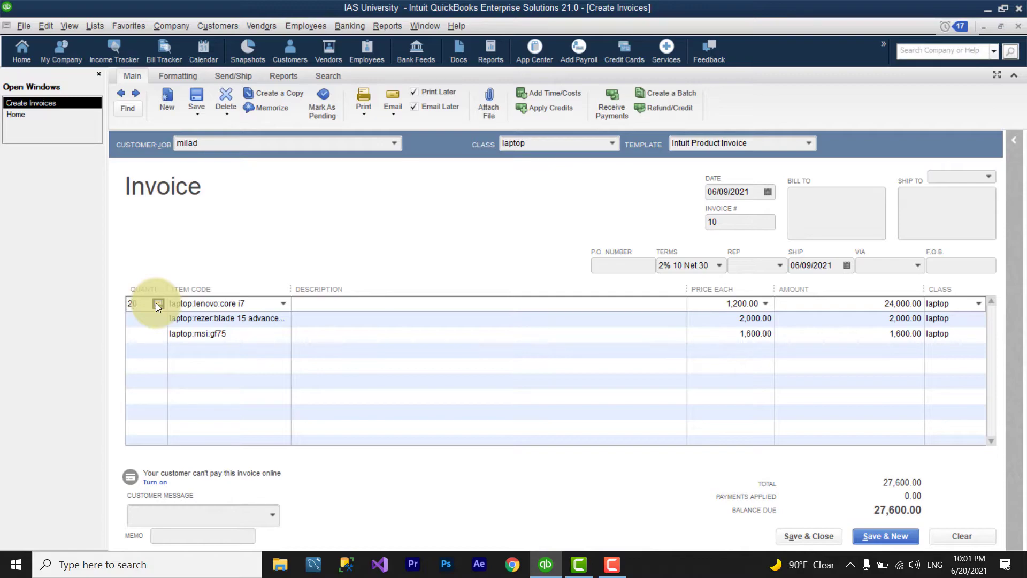
key("Down")
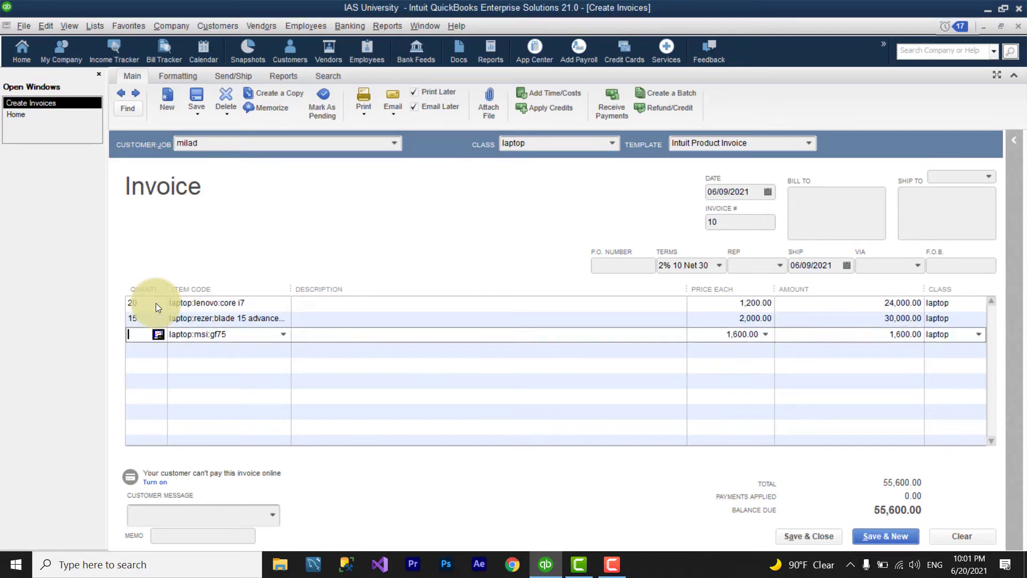
type("30")
left_click(322, 308)
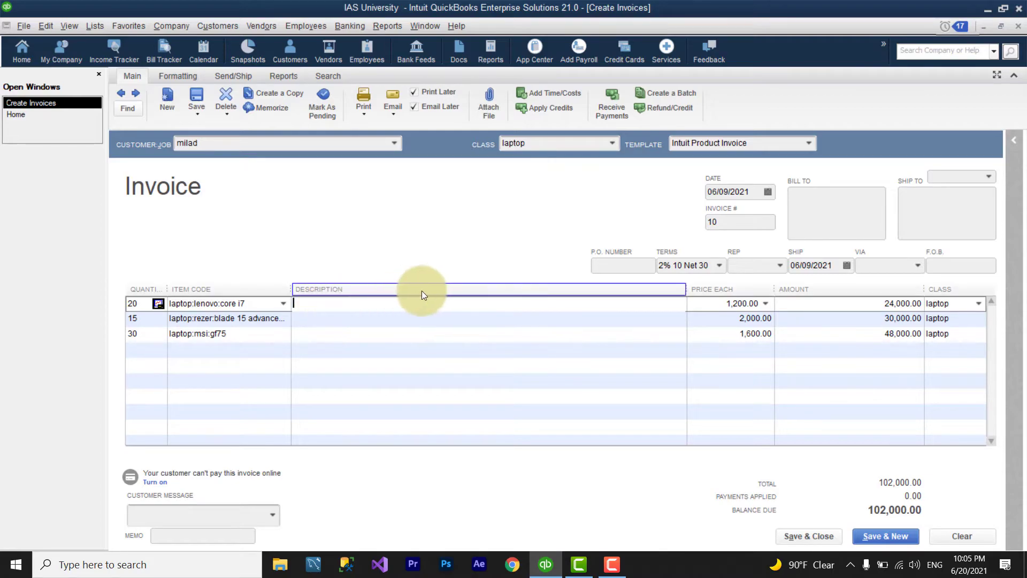
Enter the purchase order number on the invoice, then save and close it.
left_click(604, 267)
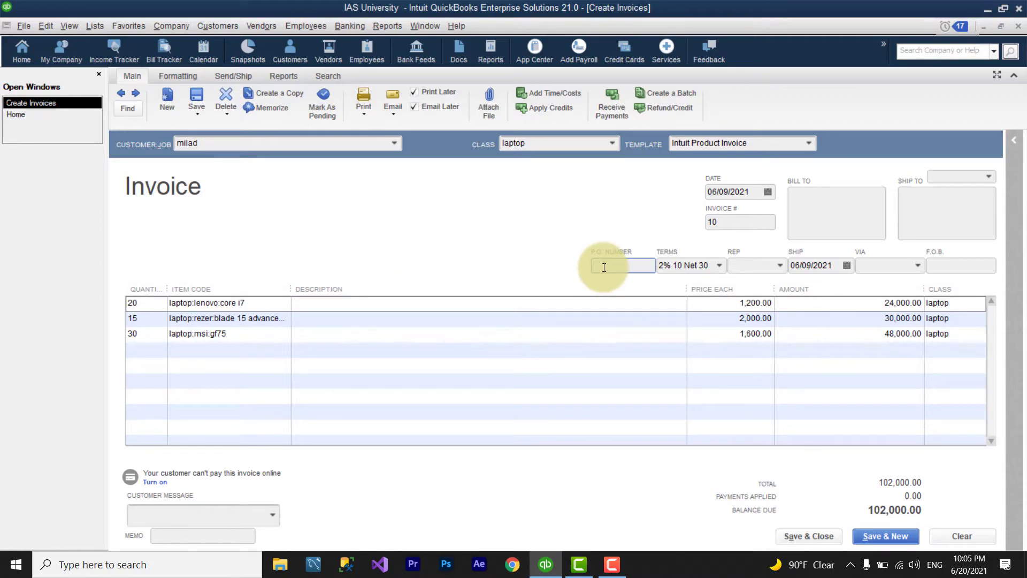
type("55112654")
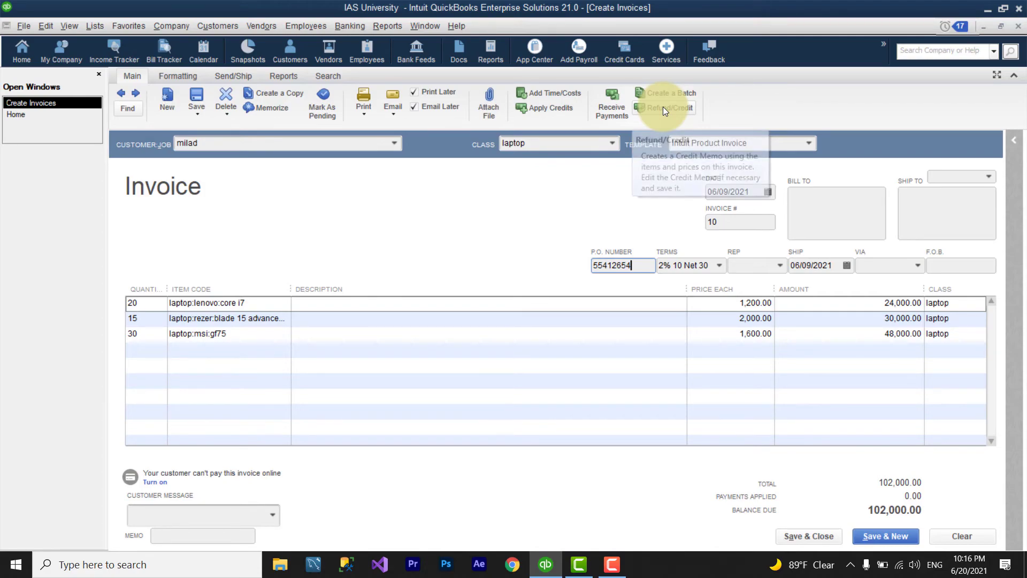
left_click(807, 544)
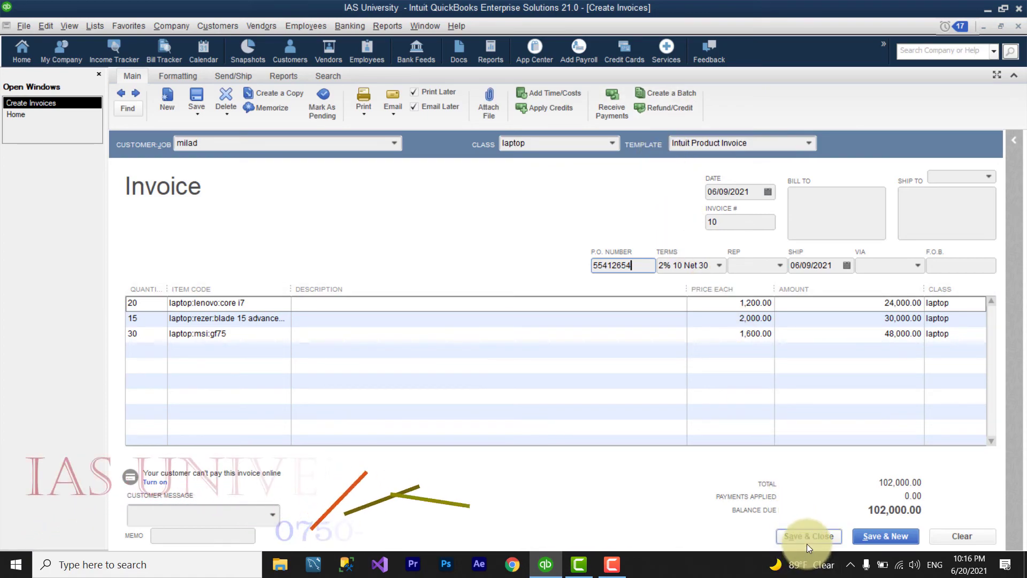
left_click(450, 211)
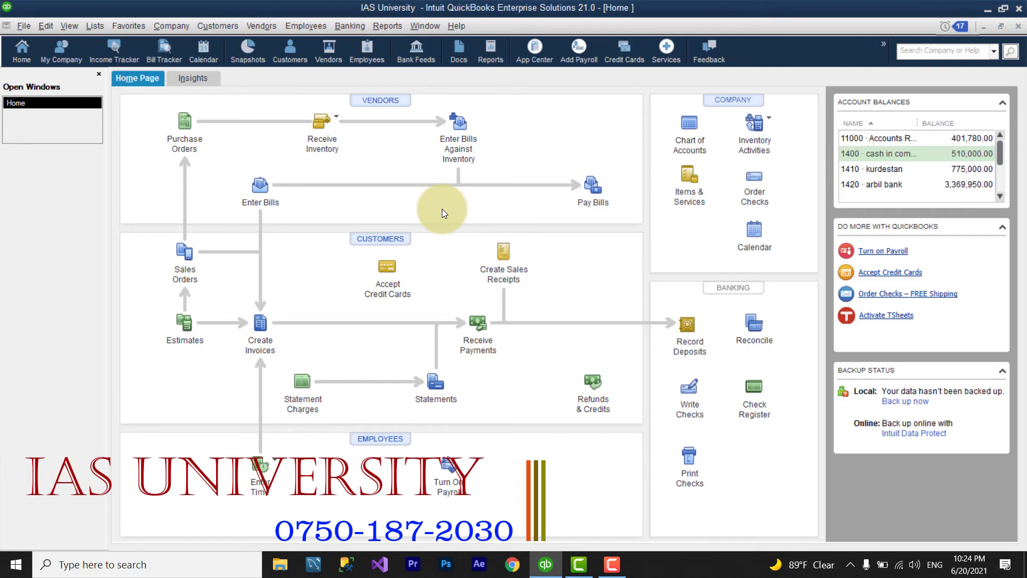
Open the Open Invoices report for customers and receivables.
left_click(394, 26)
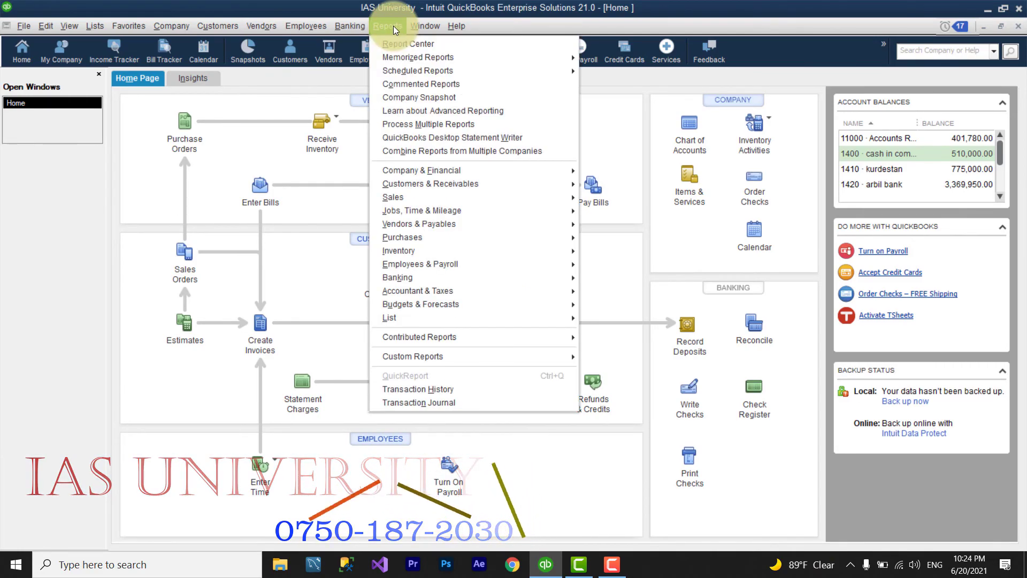
mouse_move(496, 184)
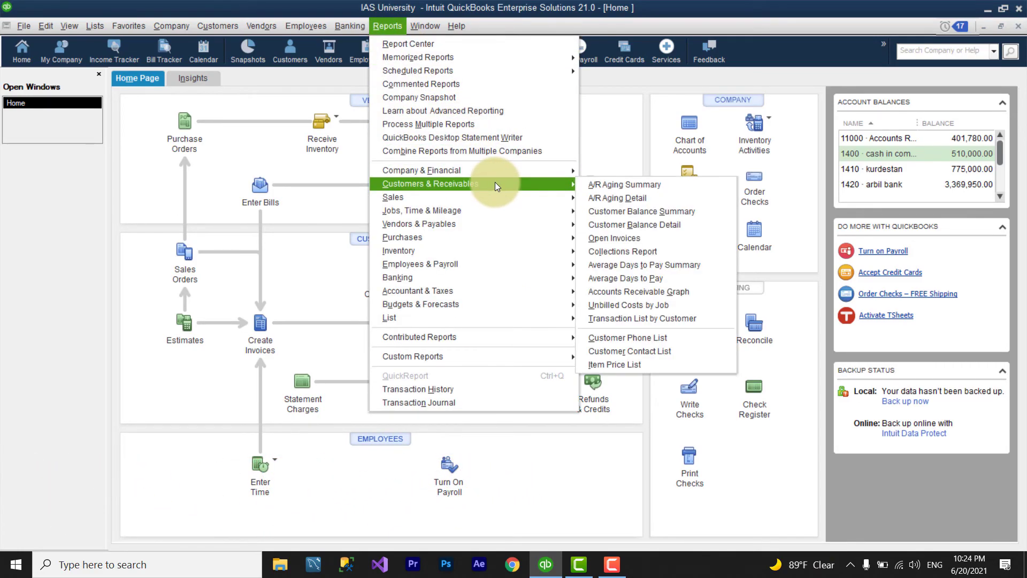
left_click(642, 241)
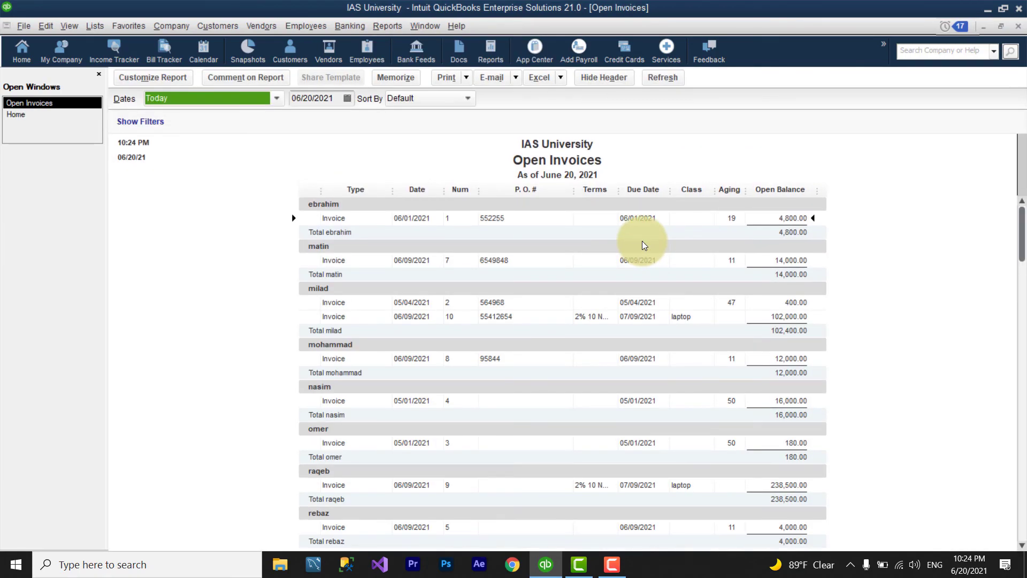